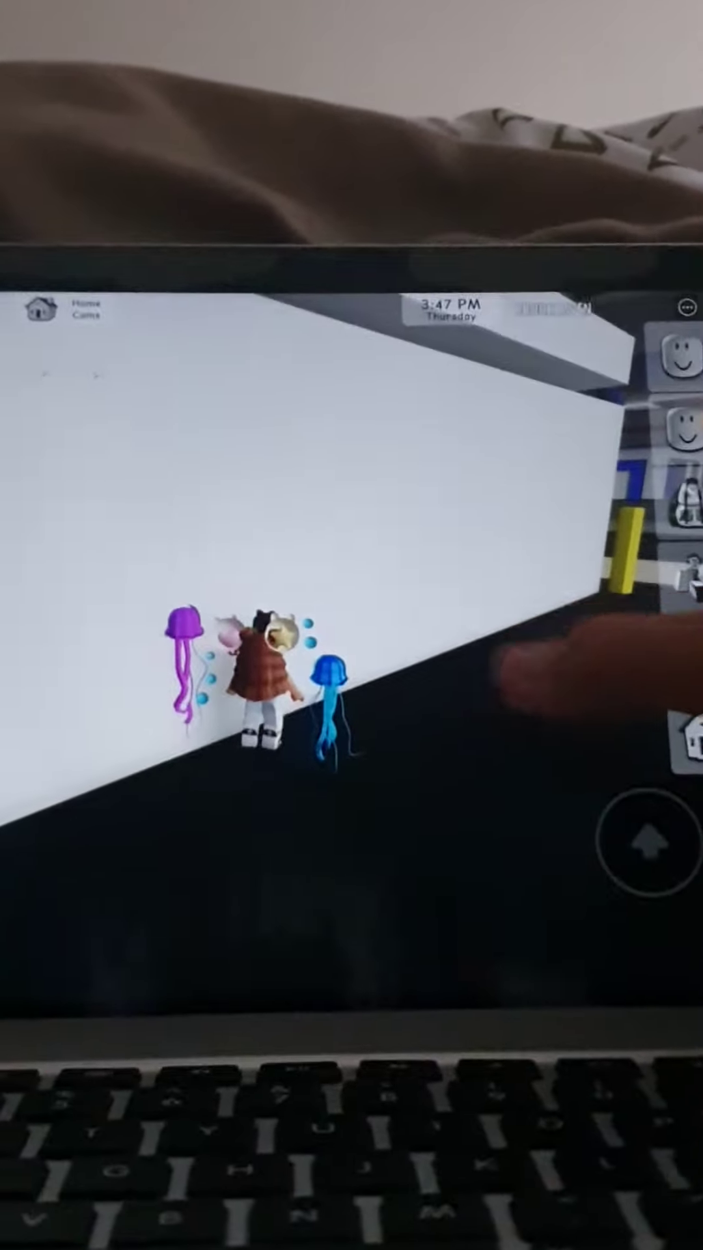
drag(528, 703, 606, 762)
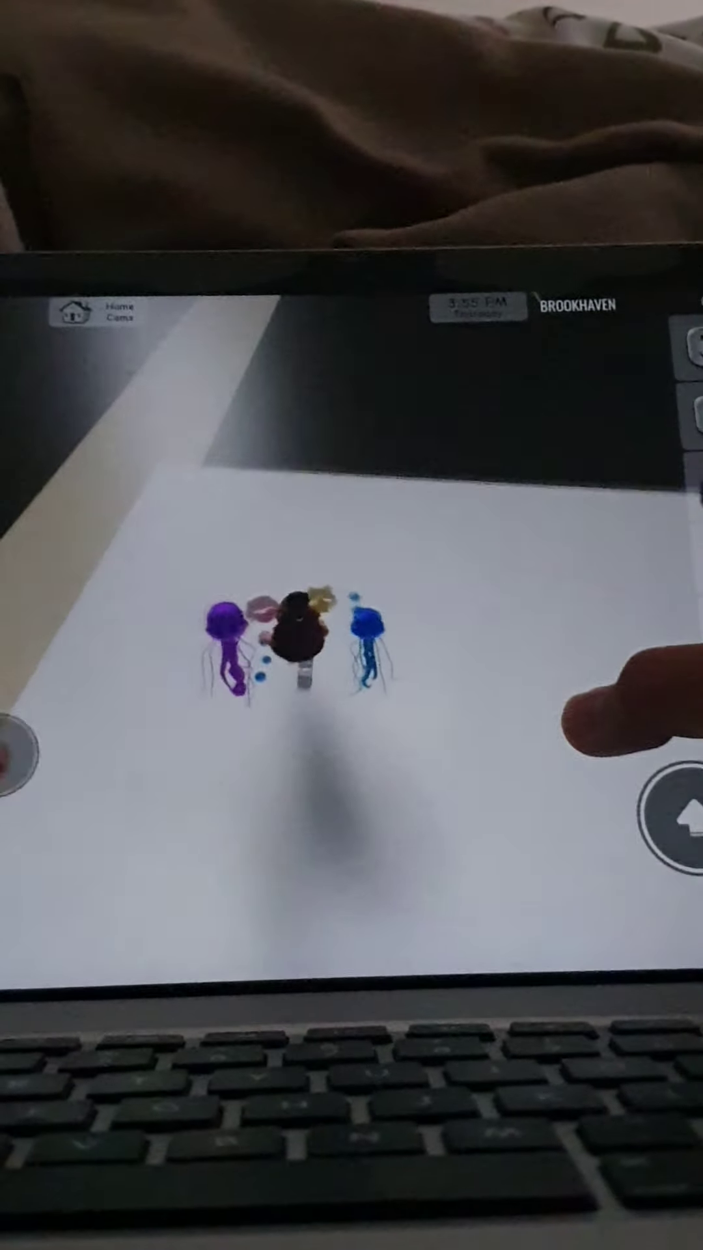
drag(626, 723, 683, 723)
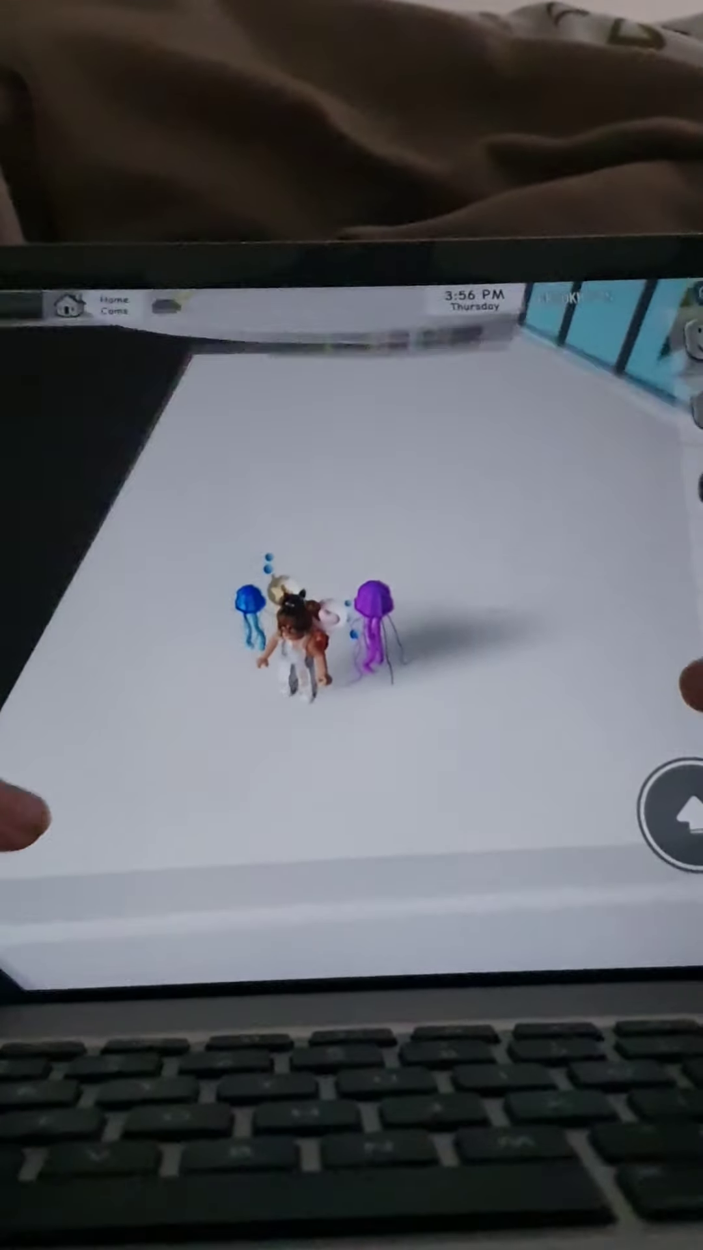